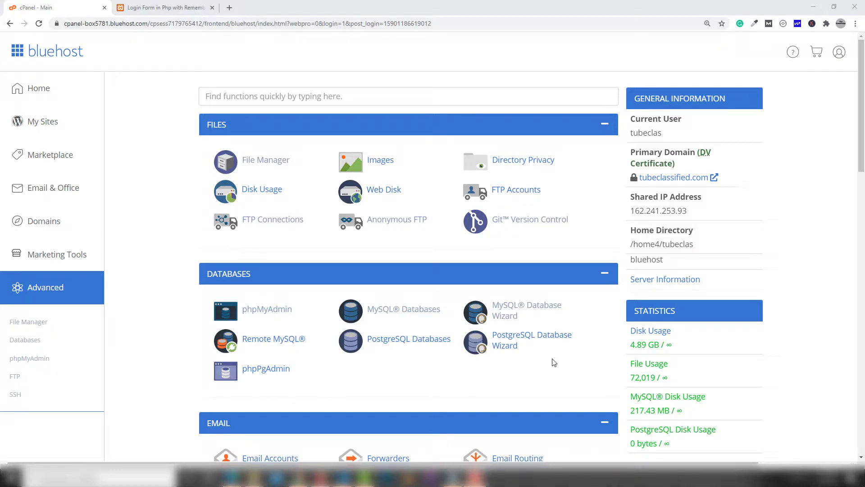
# Open localhost/phpmyadmin in a new tab and browse the remember database's login_user table
pyautogui.click(150, 9)
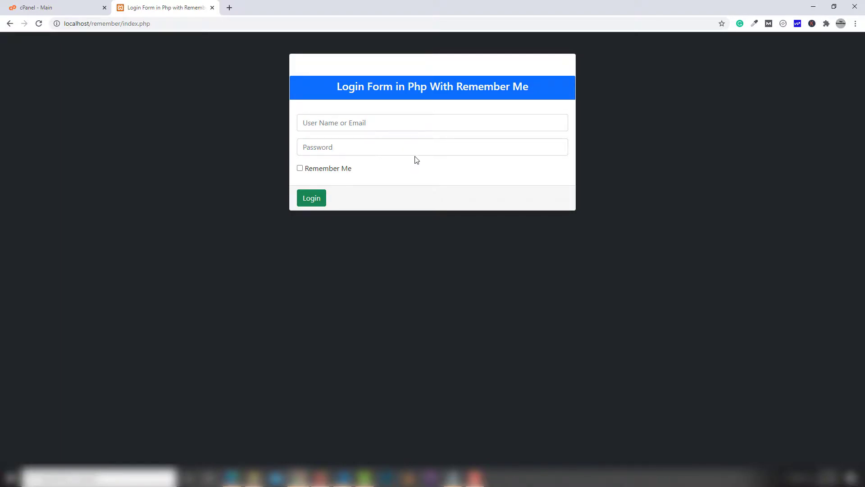
pyautogui.click(229, 7)
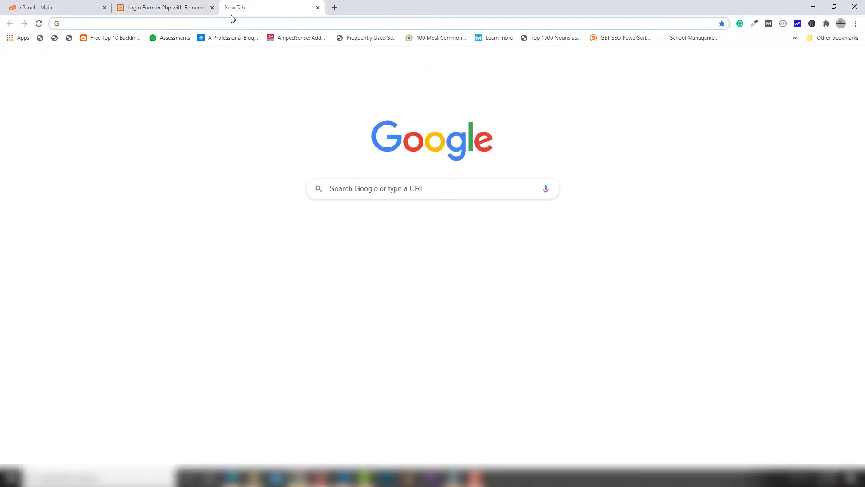
pyautogui.write('localhost/')
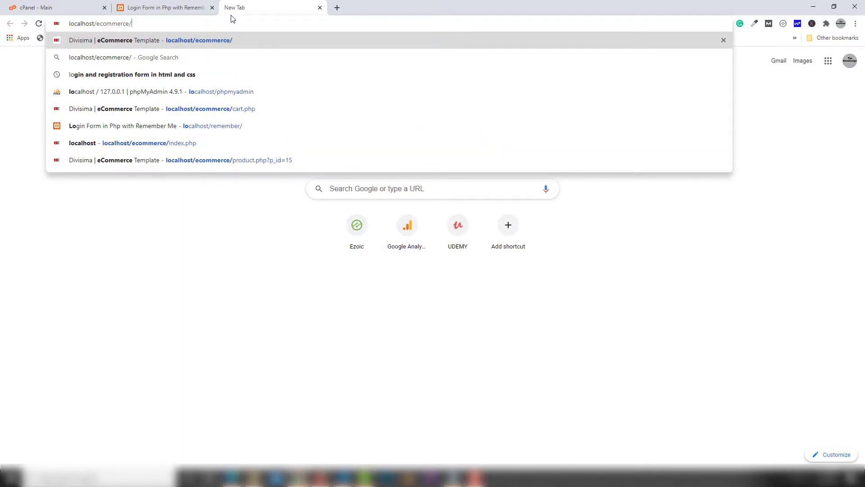
pyautogui.write('phpmyadmin')
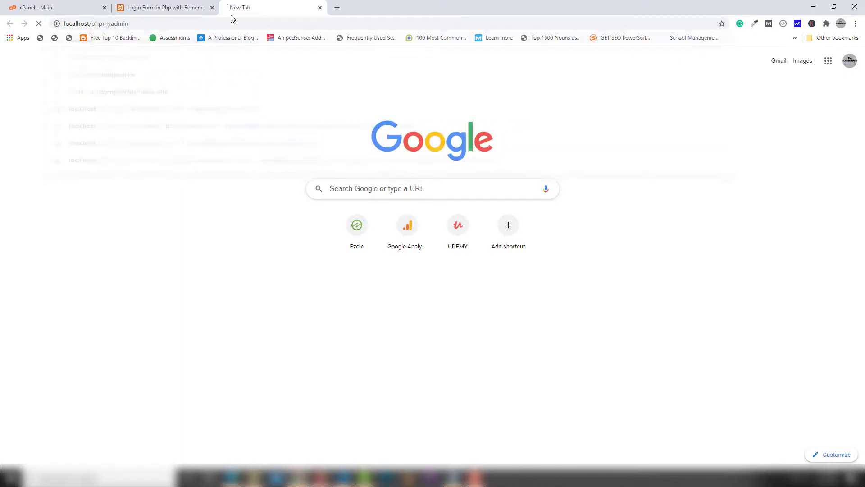
pyautogui.press('Return')
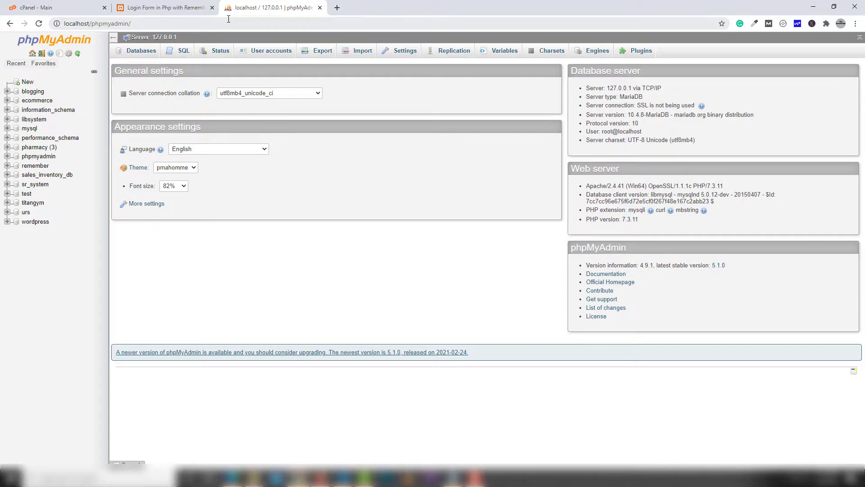
pyautogui.click(35, 165)
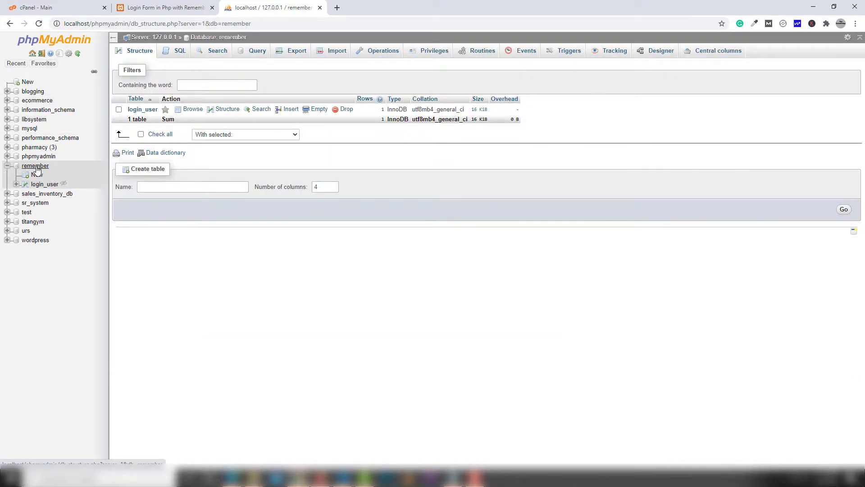
pyautogui.click(143, 109)
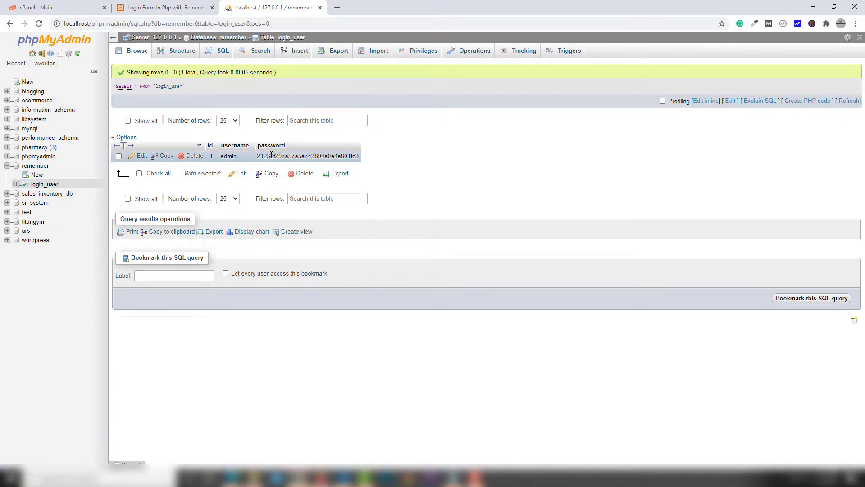
# Log in to the local login form as admin to reach the dashboard
pyautogui.click(184, 8)
pyautogui.click(329, 122)
pyautogui.write('admin')
pyautogui.press('Tab')
pyautogui.write('admin')
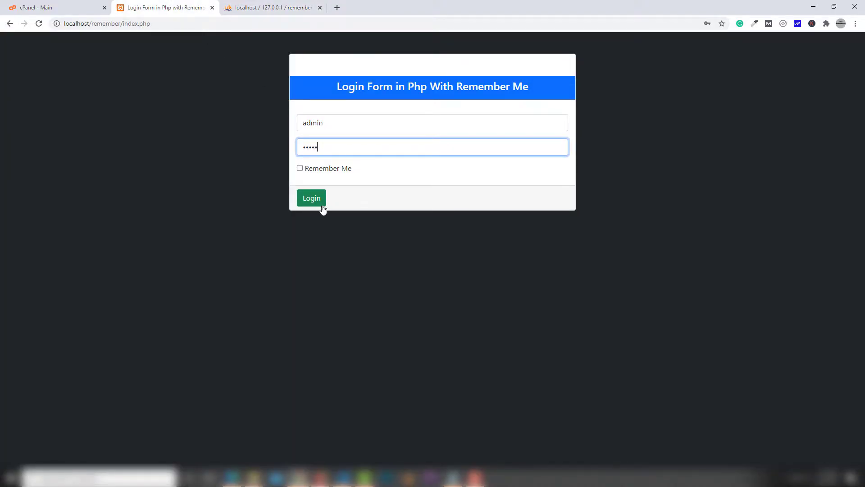
pyautogui.click(323, 205)
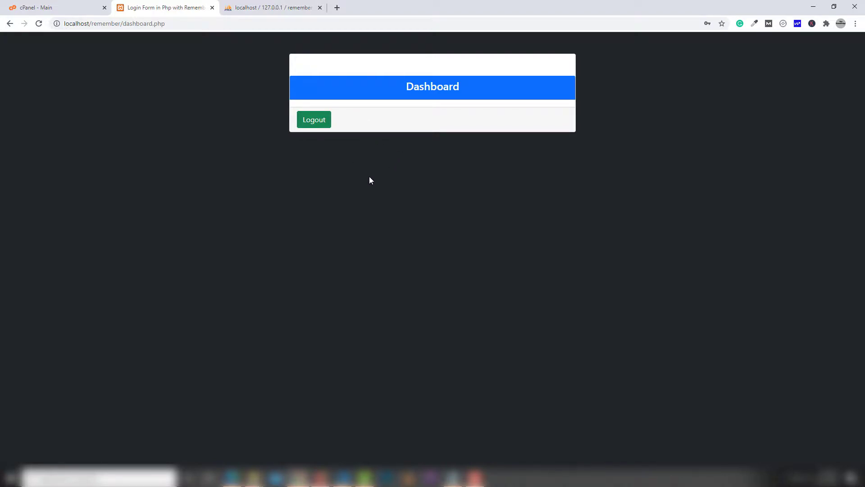
# Open tutorials.alansariumrah.com in a new browser tab
pyautogui.click(337, 8)
pyautogui.write('tutorials.alansariumrah.com')
pyautogui.press('Return')
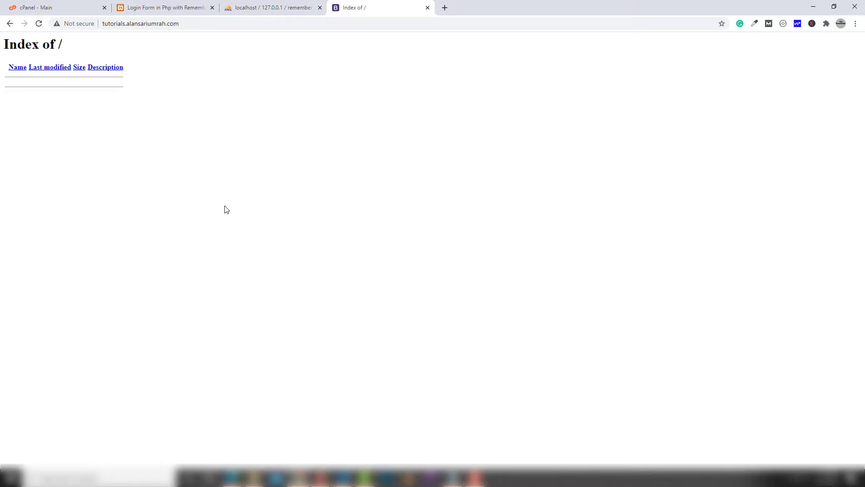
# Log out of the local dashboard and go back to the login_user table view
pyautogui.click(170, 13)
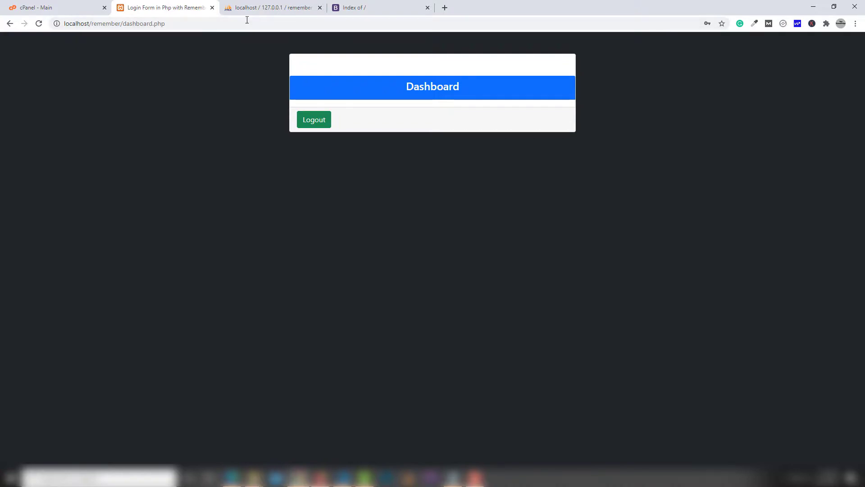
pyautogui.click(326, 125)
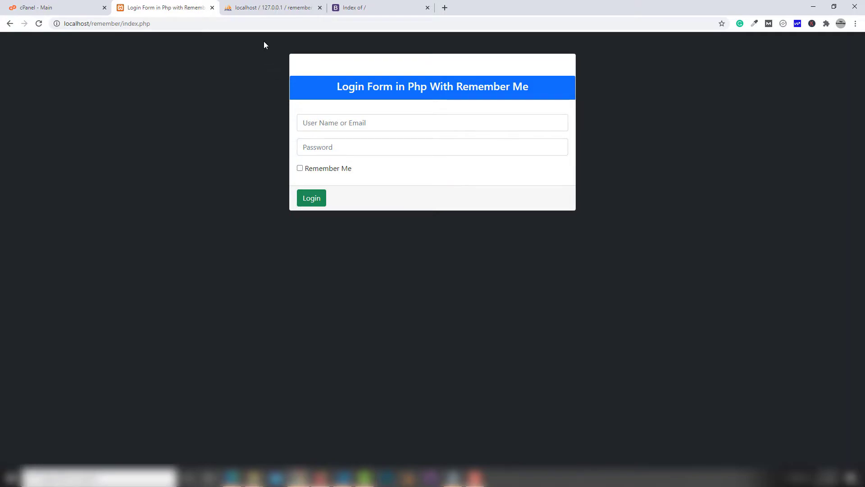
pyautogui.click(265, 14)
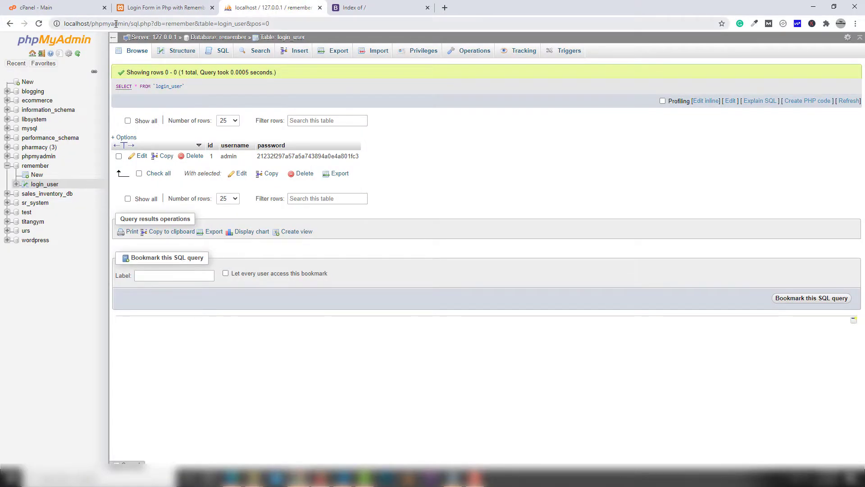
# Export the remember database as remember.sql using the Quick method and SQL format
pyautogui.click(224, 40)
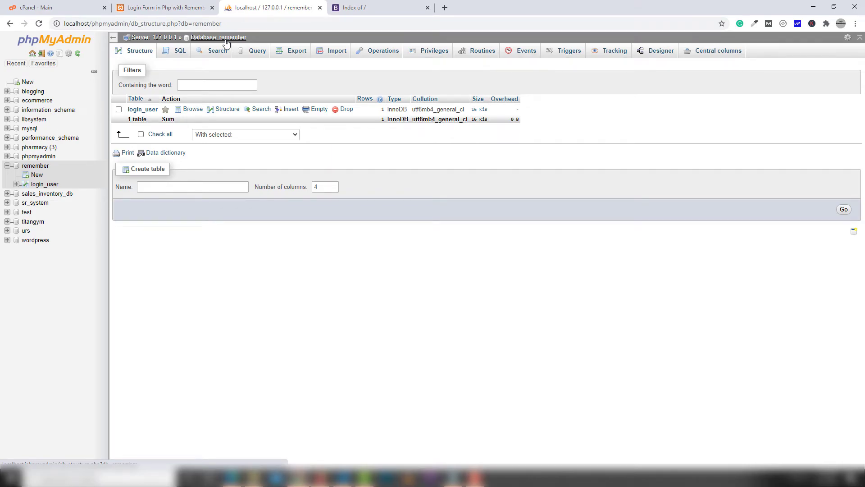
pyautogui.click(293, 55)
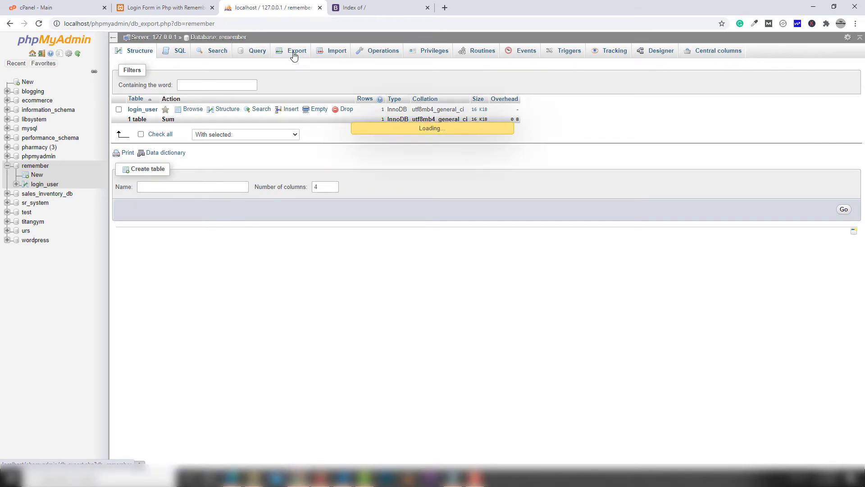
pyautogui.click(141, 273)
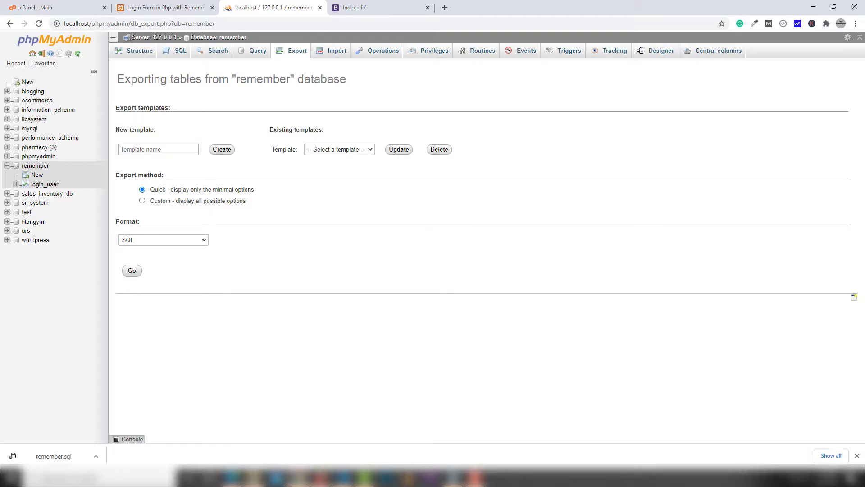
# Delete the old index.zip archive from the remember project folder
pyautogui.moveTo(254, 475)
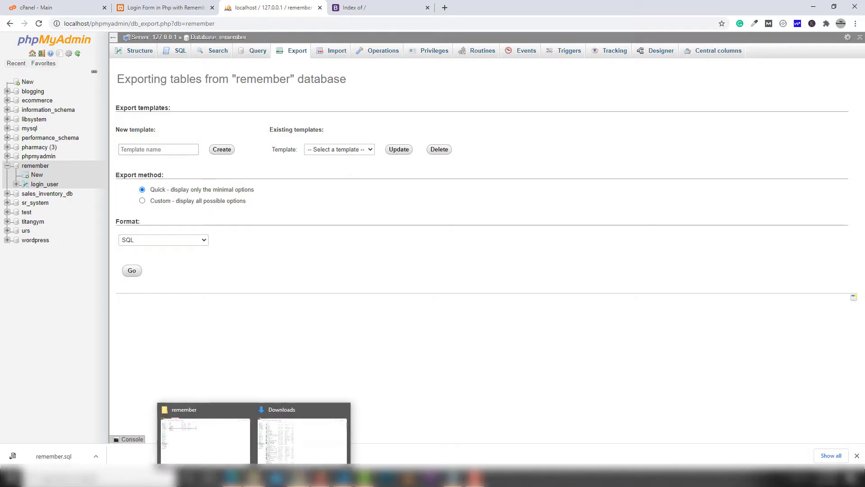
pyautogui.click(344, 408)
pyautogui.click(253, 433)
pyautogui.click(225, 234)
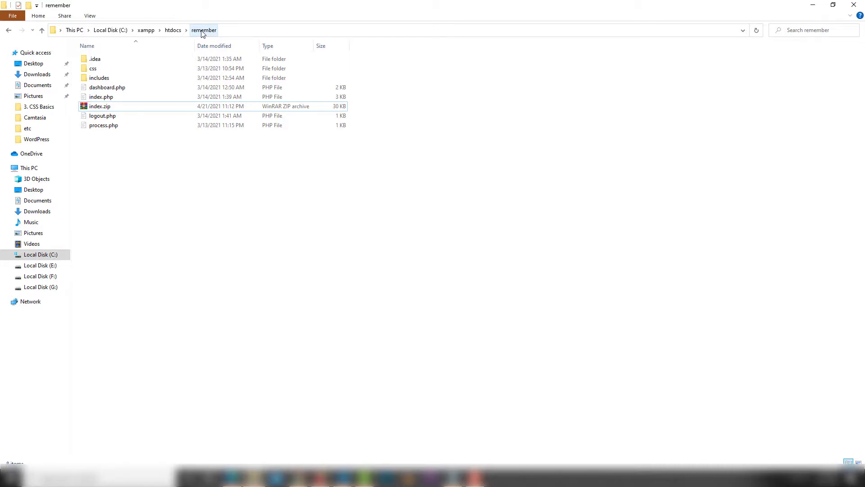
pyautogui.moveTo(135, 183); pyautogui.dragTo(93, 58)
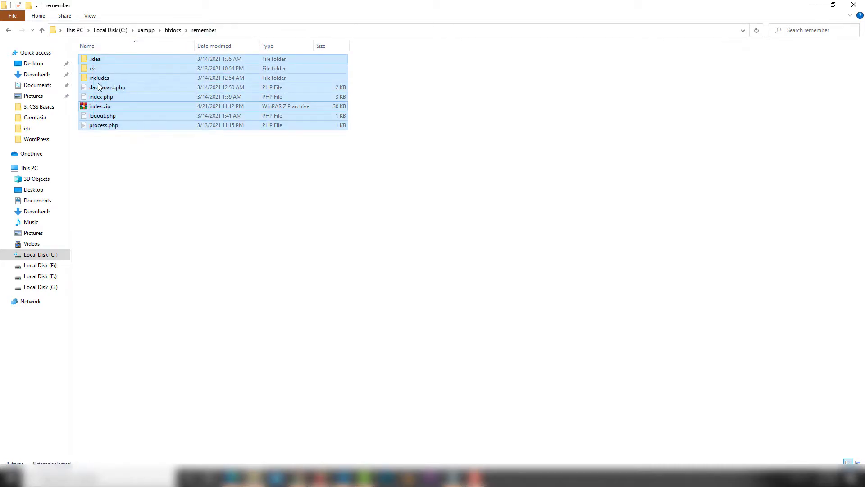
pyautogui.click(122, 169)
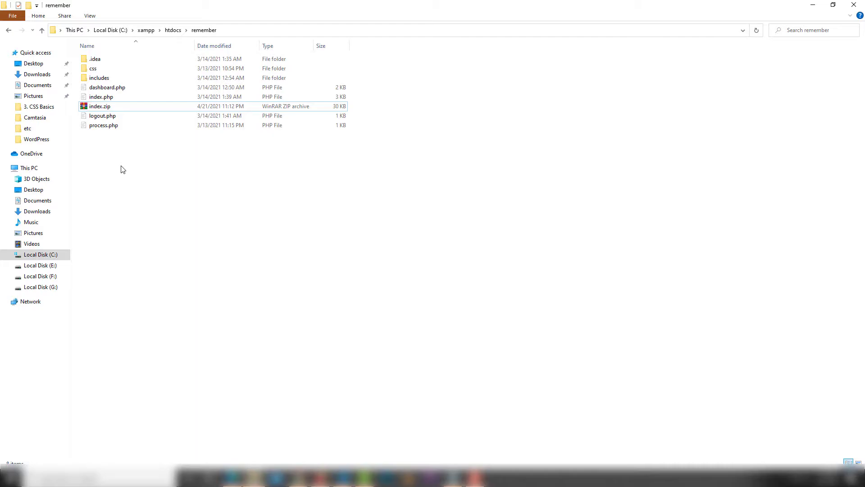
pyautogui.click(108, 107)
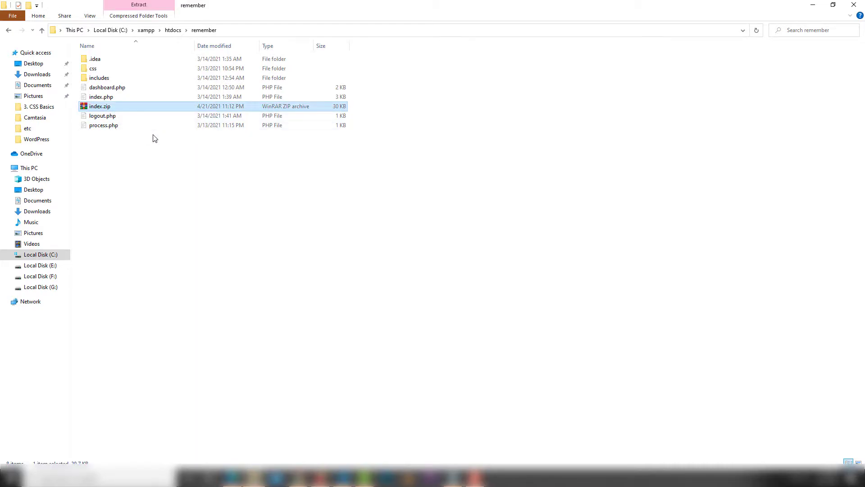
pyautogui.press('Delete')
# Compress the seven remaining project items into includes.zip
pyautogui.moveTo(119, 165); pyautogui.dragTo(90, 63)
pyautogui.rightClick(94, 77)
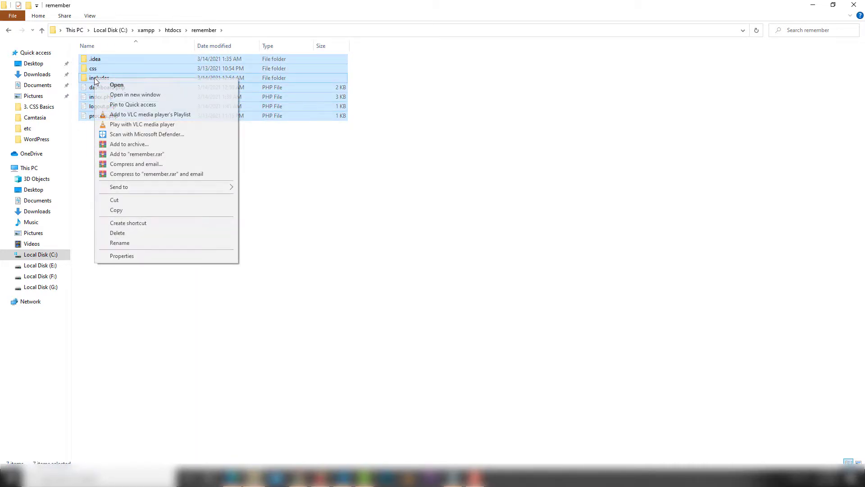
pyautogui.moveTo(173, 191)
pyautogui.click(266, 197)
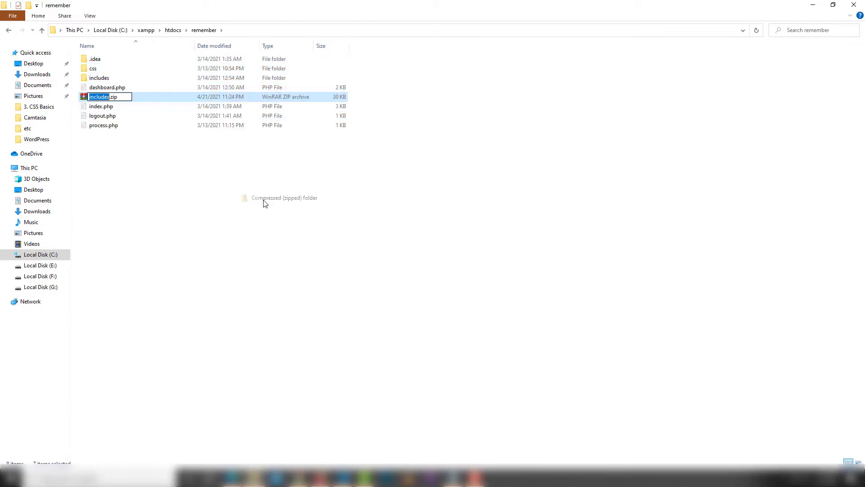
pyautogui.click(176, 189)
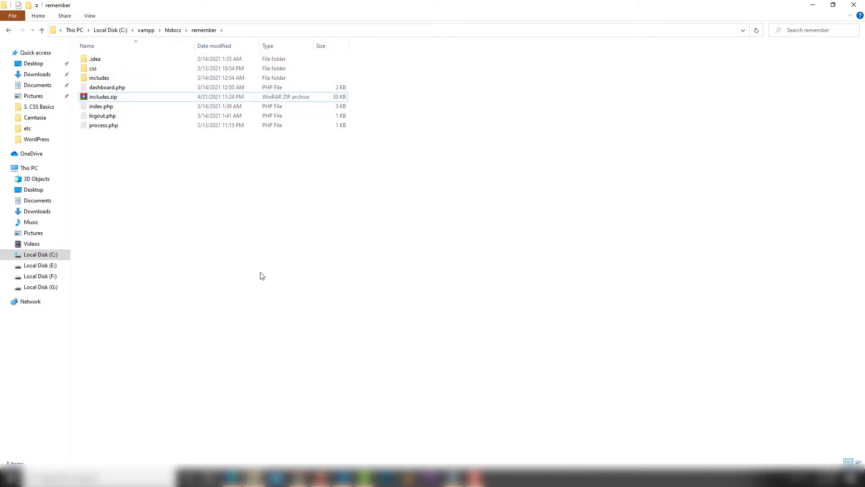
# Bring Chrome back to the front on the cPanel - Main tab
pyautogui.moveTo(298, 476)
pyautogui.click(298, 459)
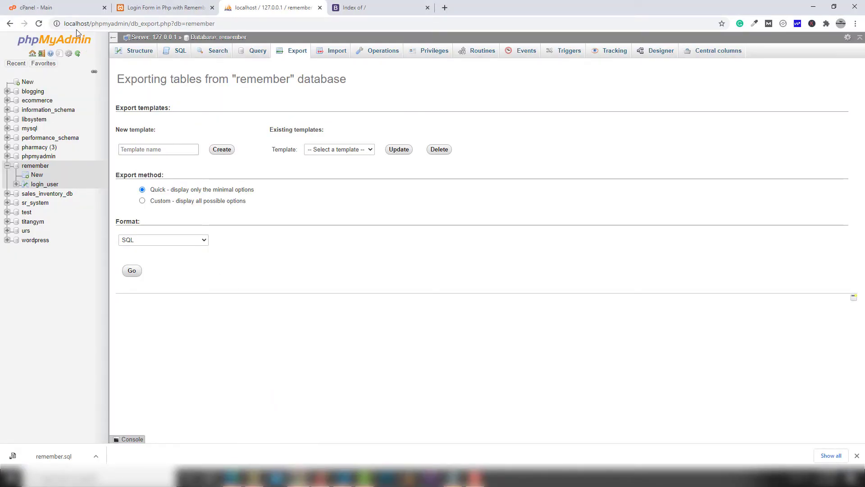
pyautogui.click(71, 8)
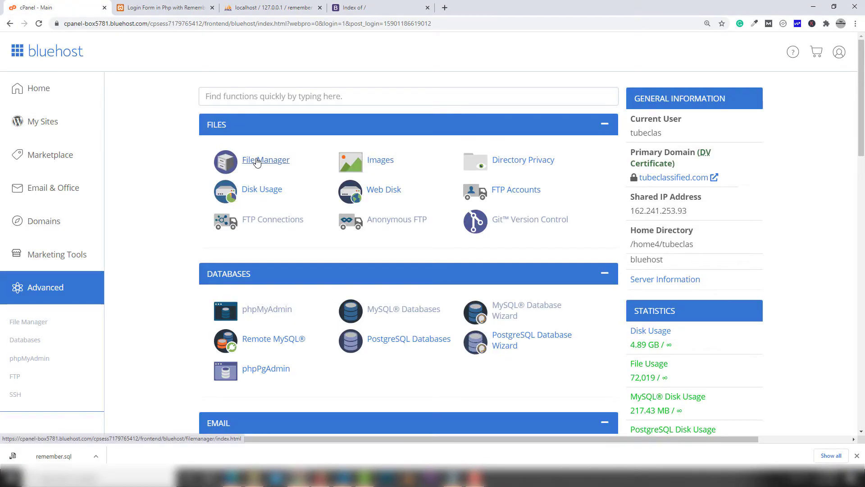
# Upload includes.zip into public_html/tutorials in File Manager by drag-and-drop
pyautogui.click(258, 161)
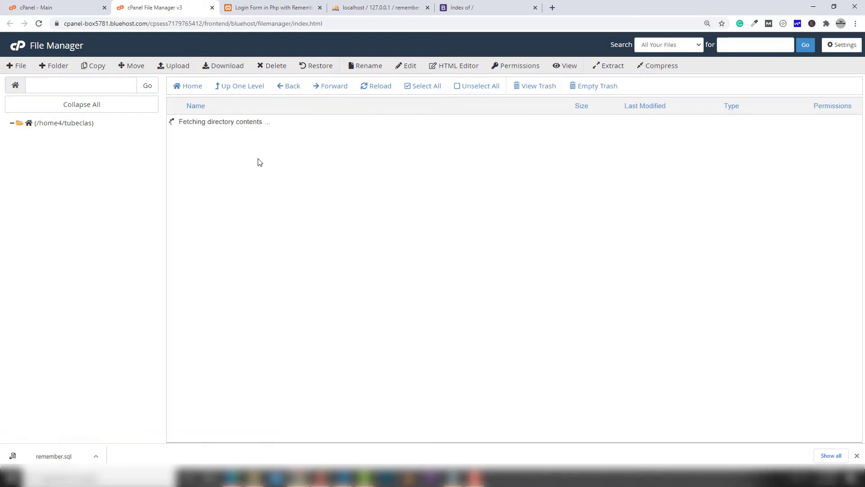
pyautogui.doubleClick(181, 199)
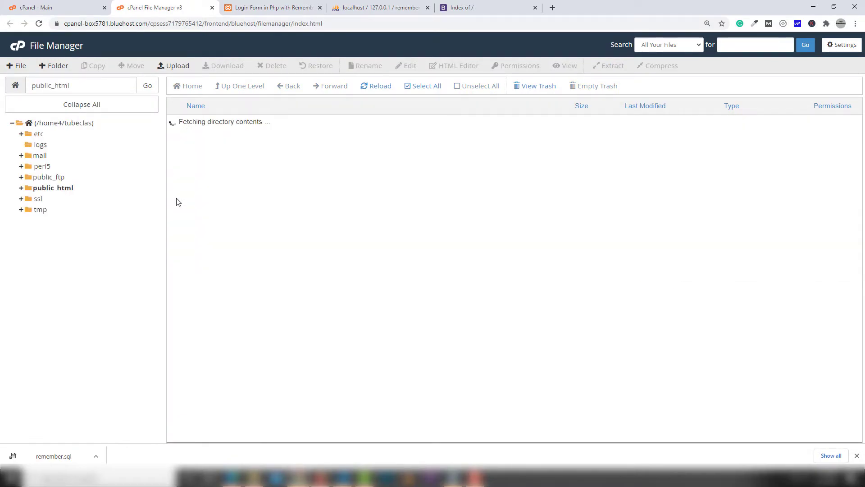
pyautogui.doubleClick(180, 231)
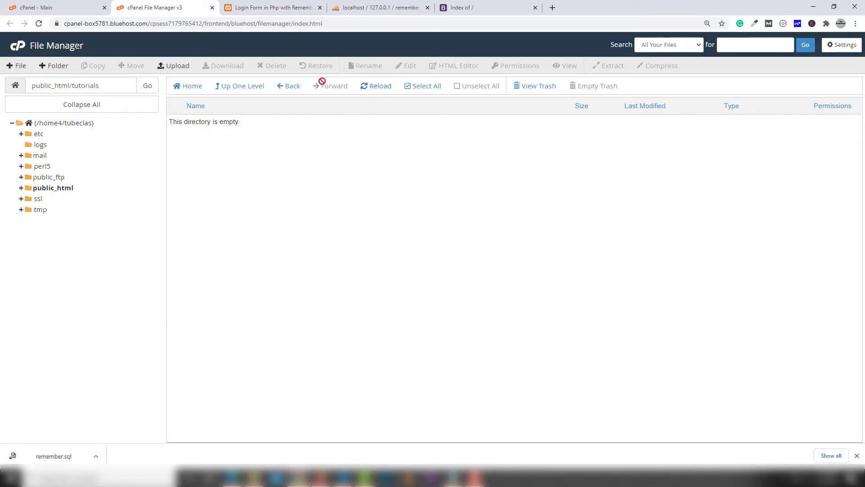
pyautogui.click(179, 66)
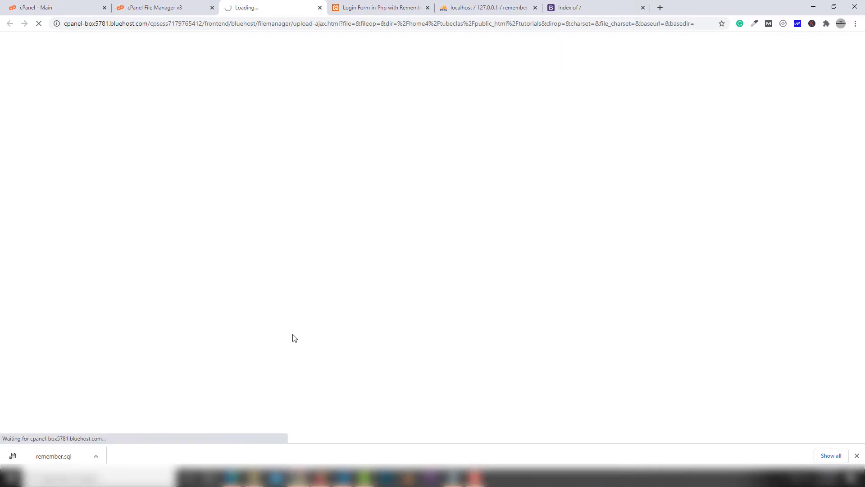
pyautogui.hotkey('alt', 'Tab')
pyautogui.moveTo(103, 97); pyautogui.dragTo(325, 341)
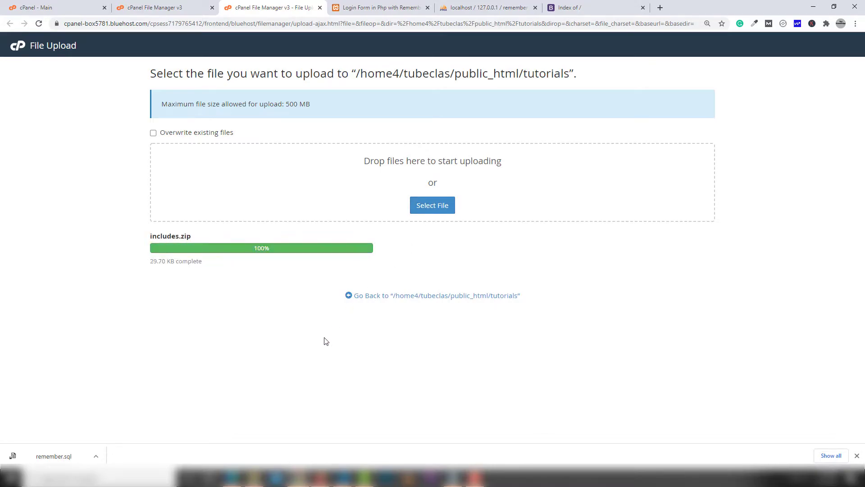
# Extract includes.zip into tutorials and reload the listing to show the project files
pyautogui.click(390, 296)
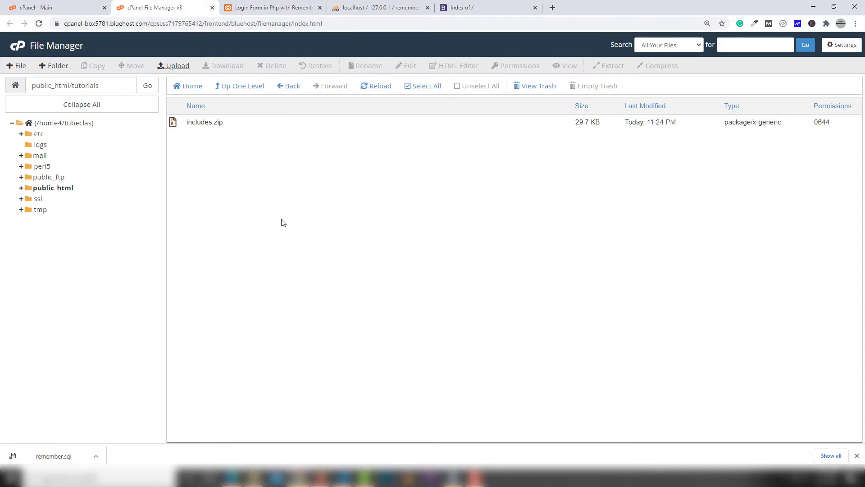
pyautogui.rightClick(208, 123)
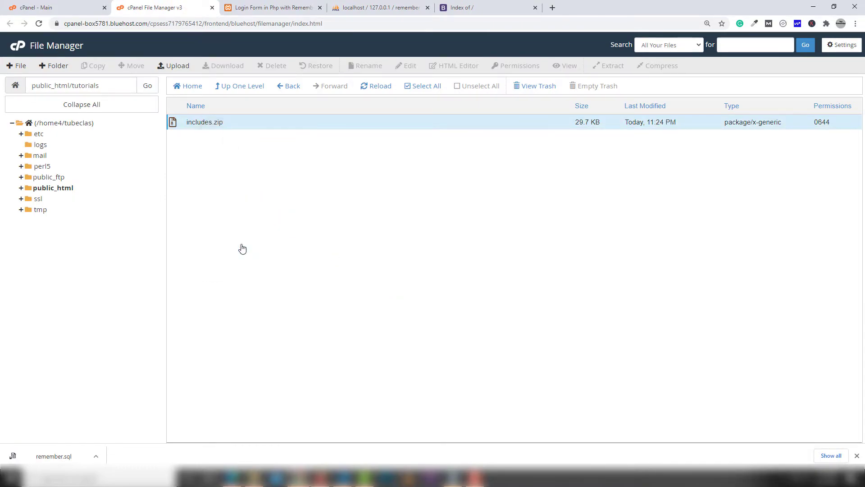
pyautogui.click(238, 246)
pyautogui.click(490, 285)
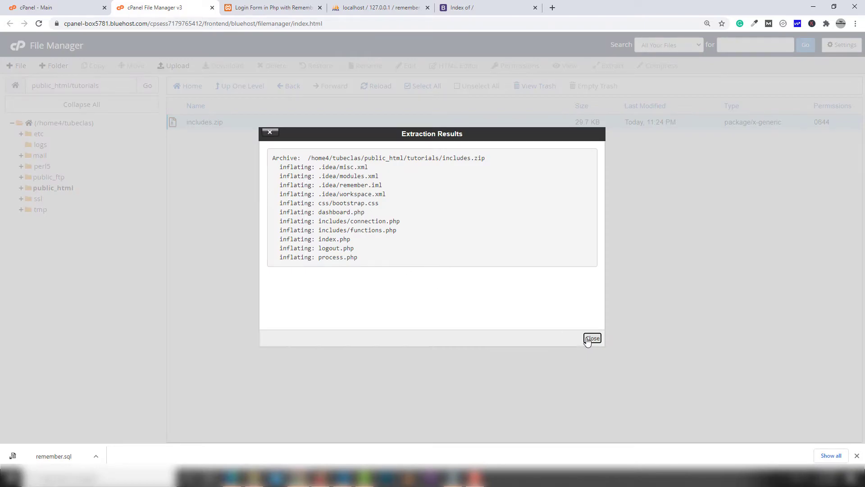
pyautogui.click(591, 339)
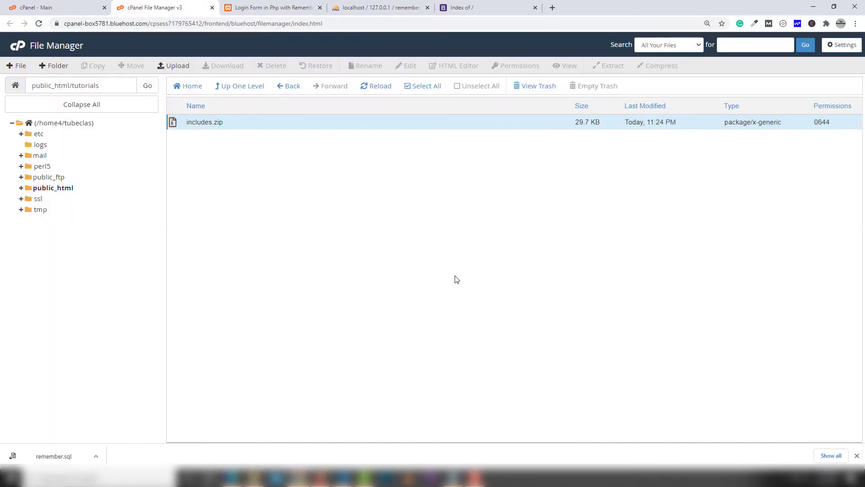
pyautogui.click(378, 86)
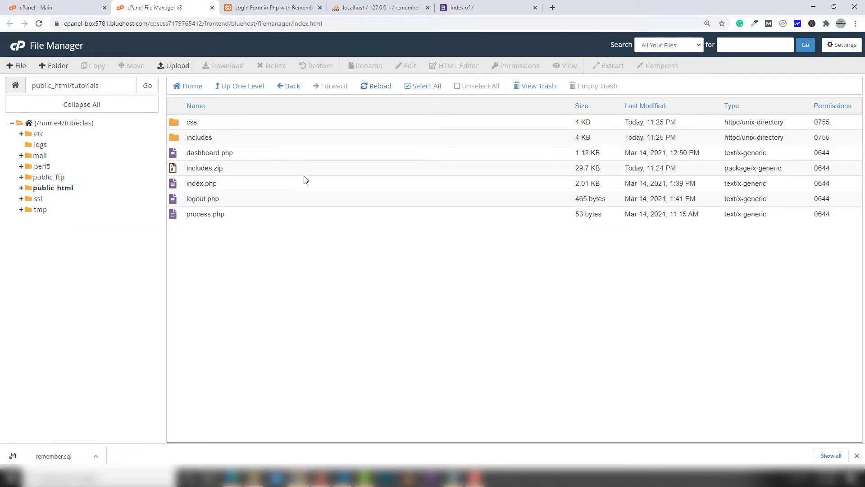
# Reload tutorials.alansariumrah.com in its tab, which now shows a blank page
pyautogui.click(462, 8)
pyautogui.click(461, 24)
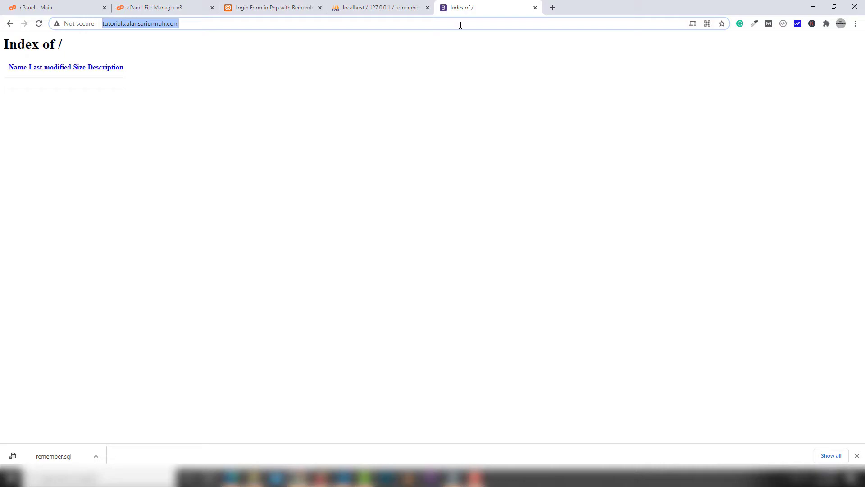
pyautogui.press('Return')
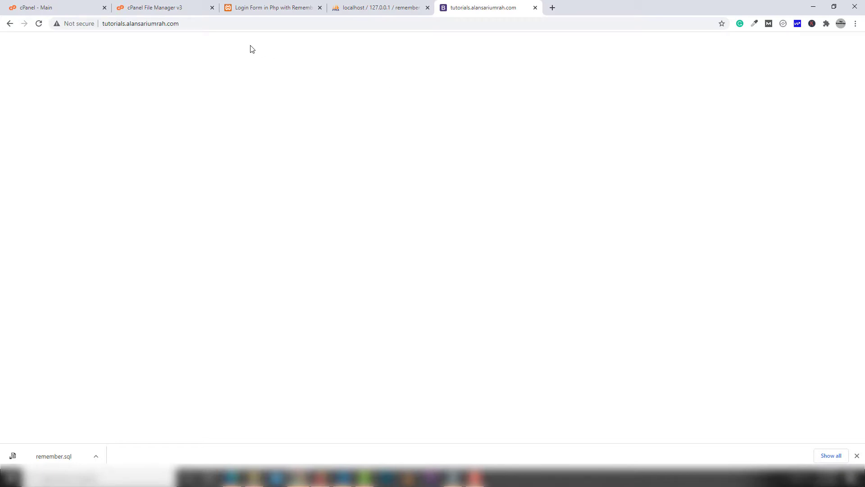
# Delete the leftover includes.zip from the tutorials folder
pyautogui.click(178, 8)
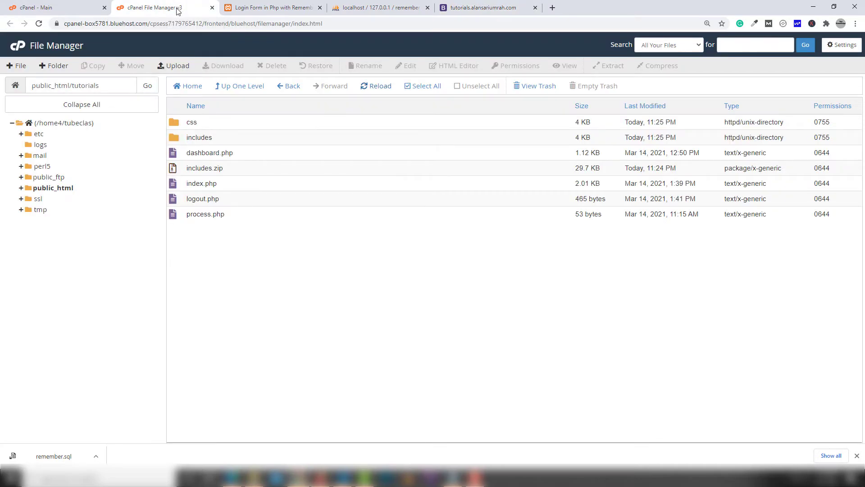
pyautogui.click(193, 168)
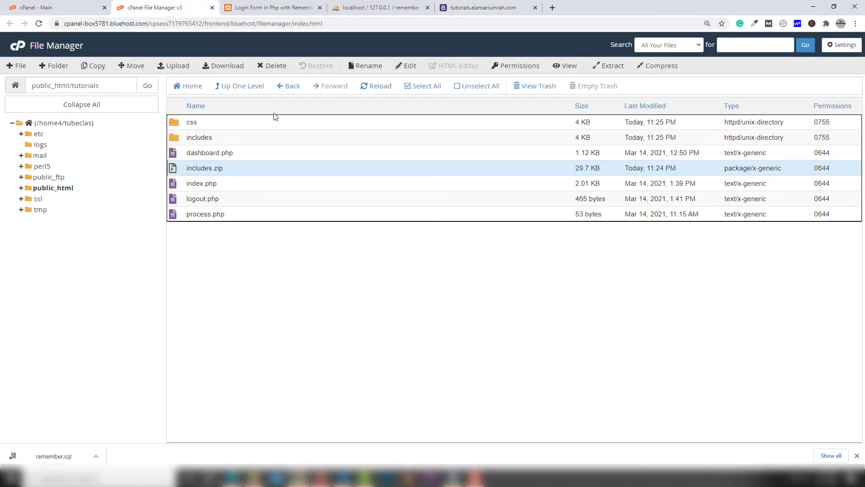
pyautogui.click(270, 66)
pyautogui.click(515, 270)
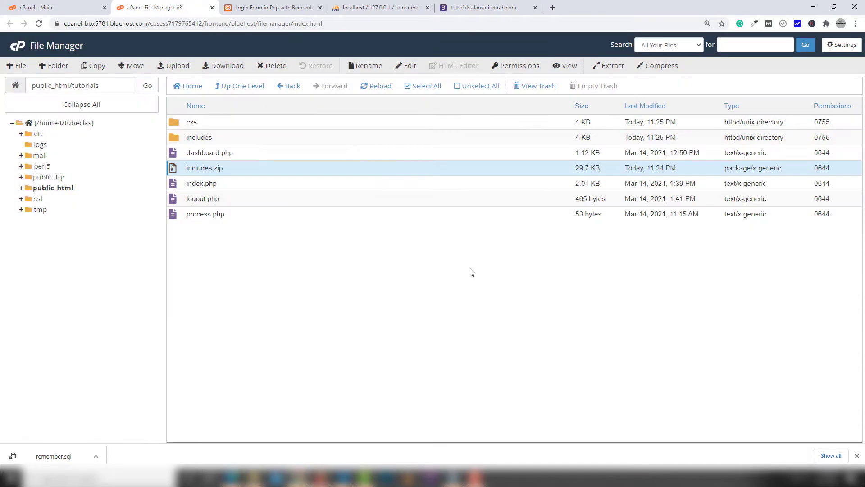
# Open includes/connection.php in the code editor
pyautogui.doubleClick(175, 138)
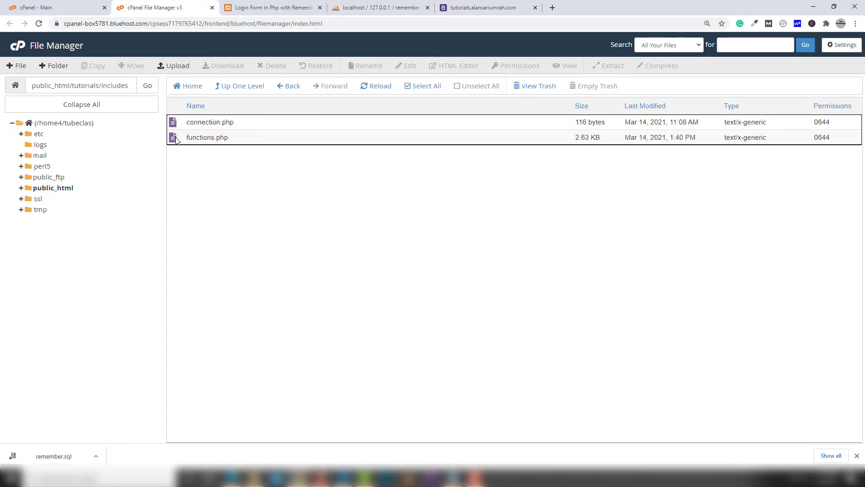
pyautogui.click(199, 123)
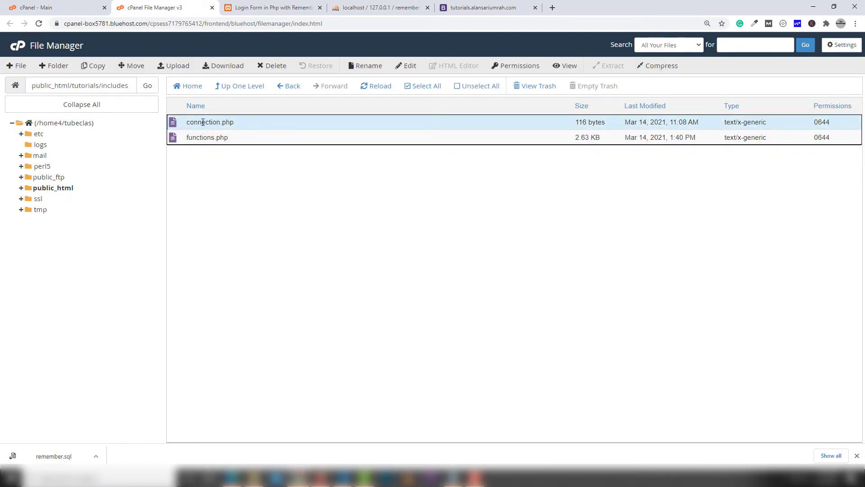
pyautogui.click(408, 67)
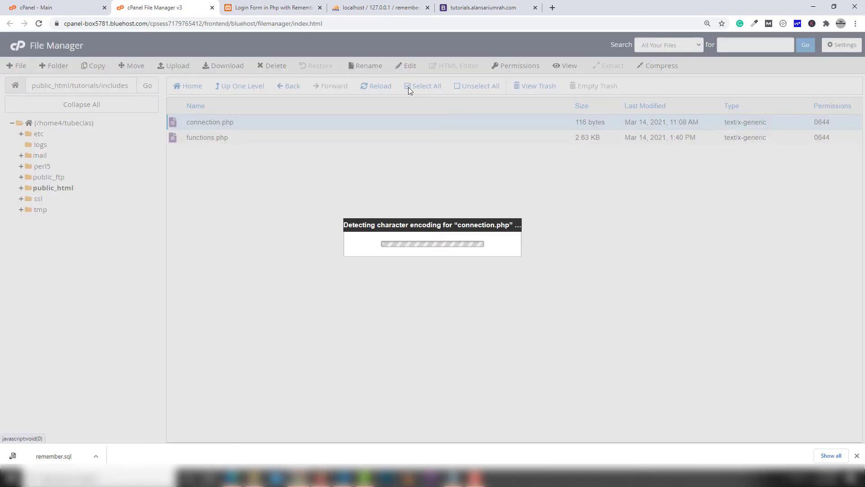
pyautogui.click(518, 314)
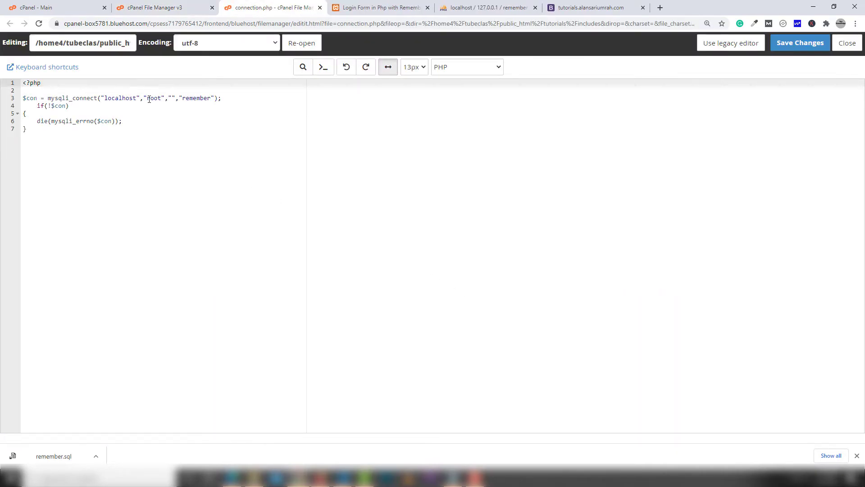
# Replace the database name remember with the copied hosted database name in connection.php
pyautogui.doubleClick(148, 98)
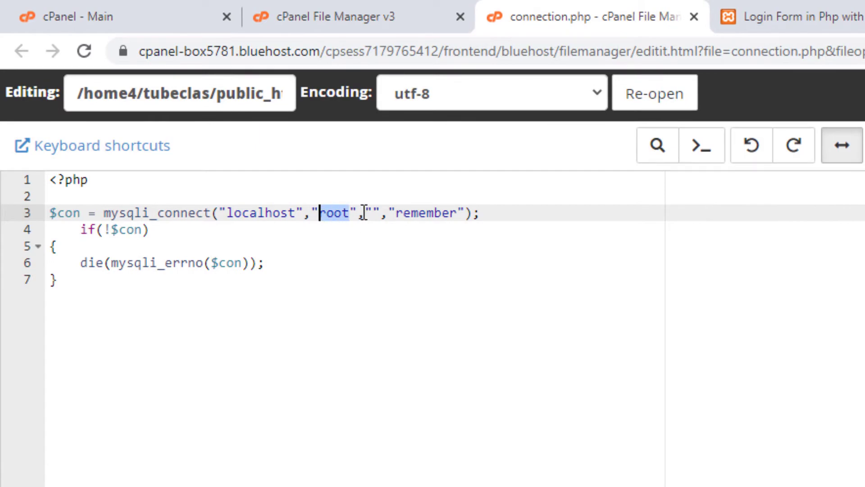
pyautogui.click(371, 205)
pyautogui.click(365, 212)
pyautogui.click(373, 212)
pyautogui.doubleClick(437, 212)
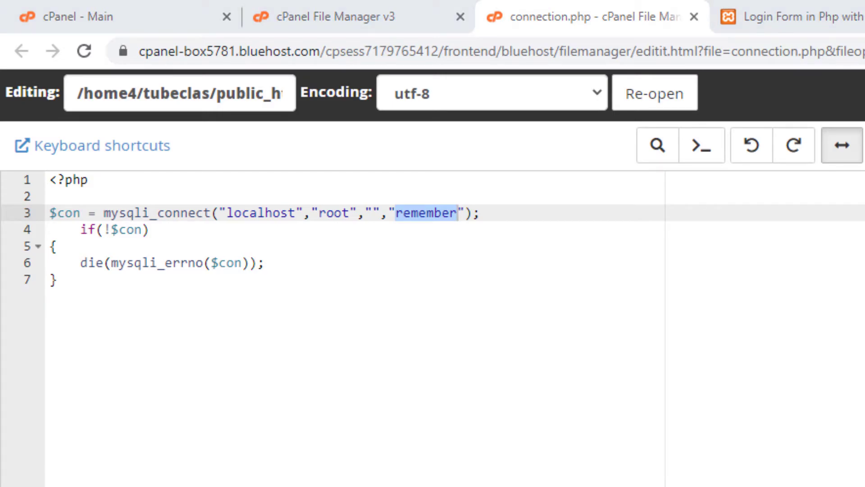
pyautogui.rightClick(298, 246)
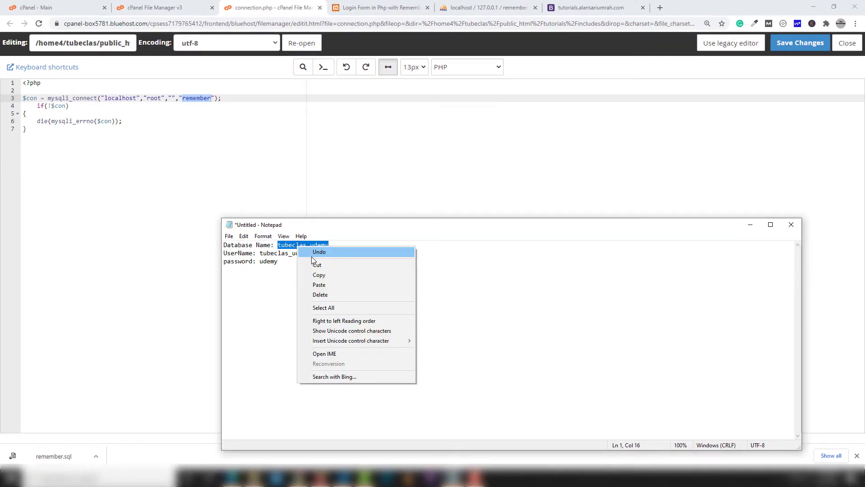
pyautogui.click(319, 274)
pyautogui.doubleClick(190, 99)
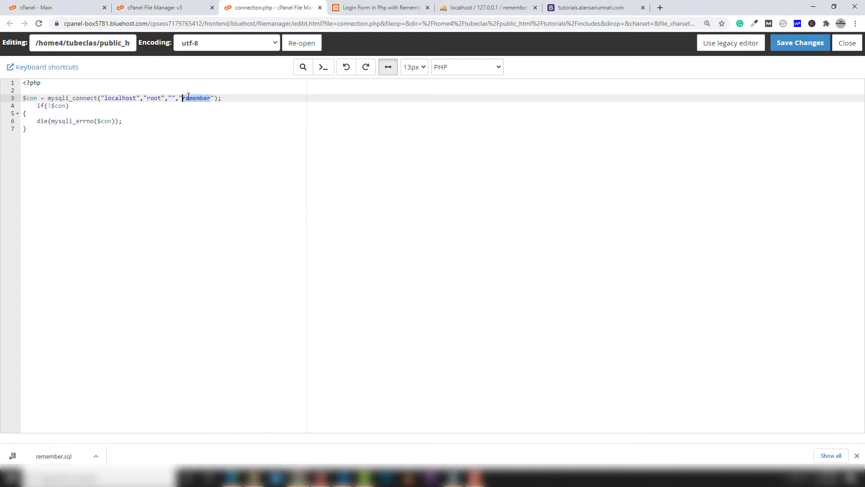
pyautogui.rightClick(196, 104)
pyautogui.click(227, 143)
# Paste the hosting database user name over root and enter the database password
pyautogui.doubleClick(152, 99)
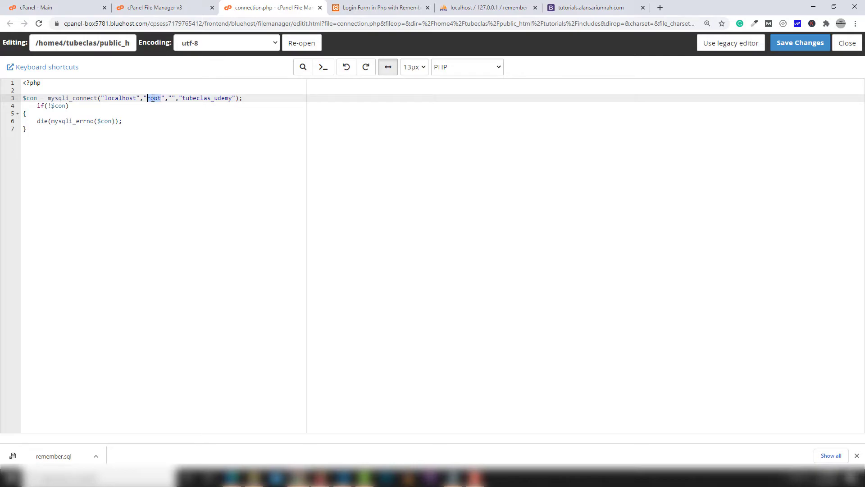
pyautogui.rightClick(153, 98)
pyautogui.click(174, 142)
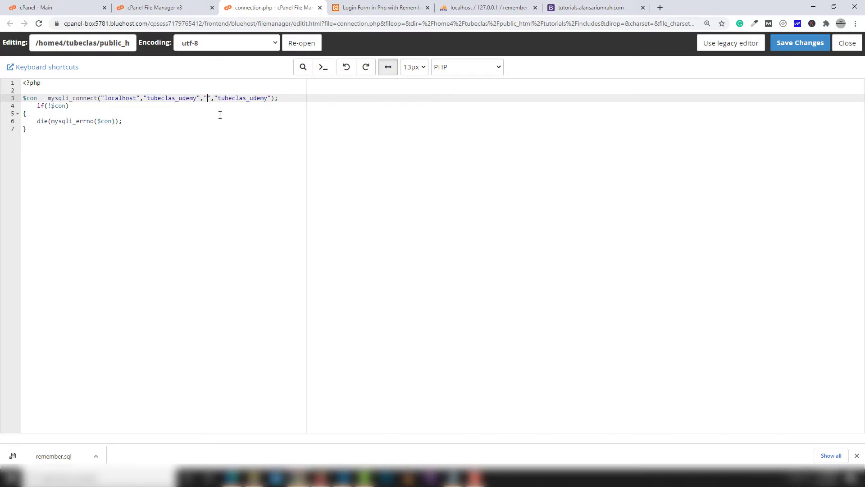
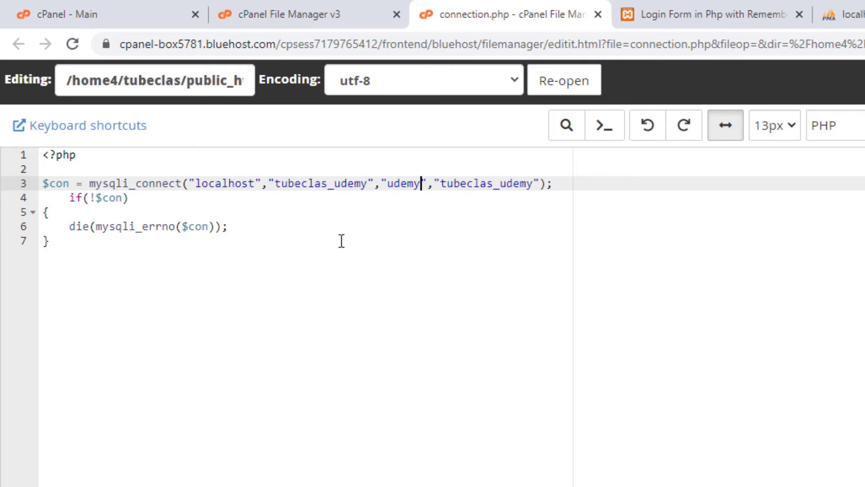
pyautogui.click(316, 184)
# Check the credentials against the notes and save connection.php
pyautogui.hotkey('alt', 'Tab')
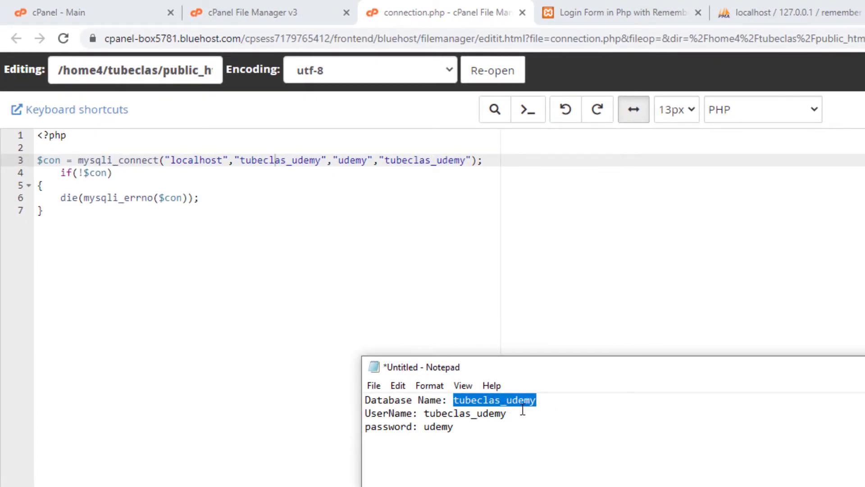
pyautogui.doubleClick(453, 414)
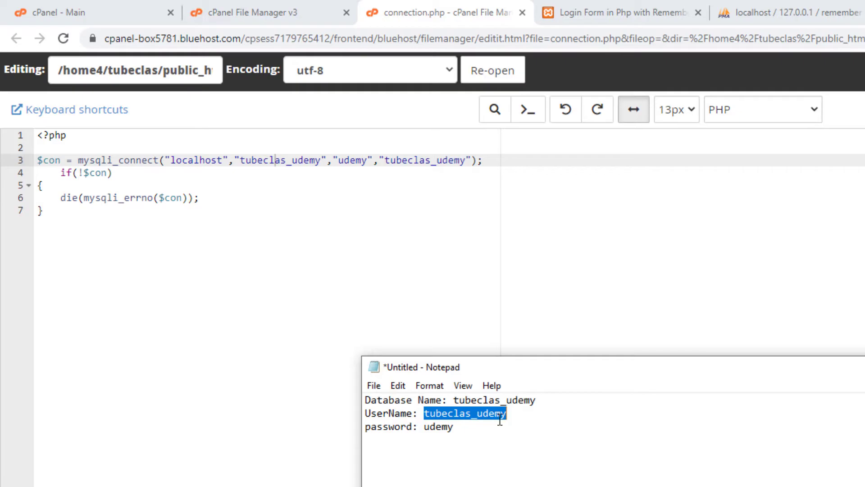
pyautogui.click(489, 426)
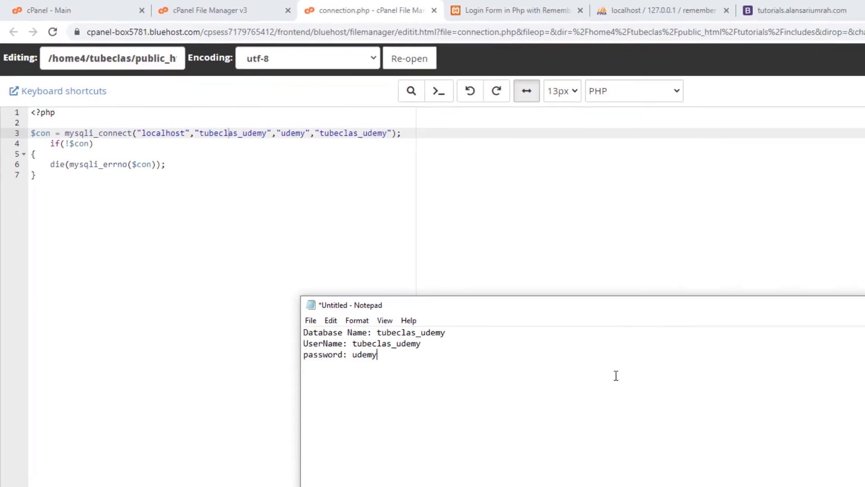
pyautogui.click(801, 43)
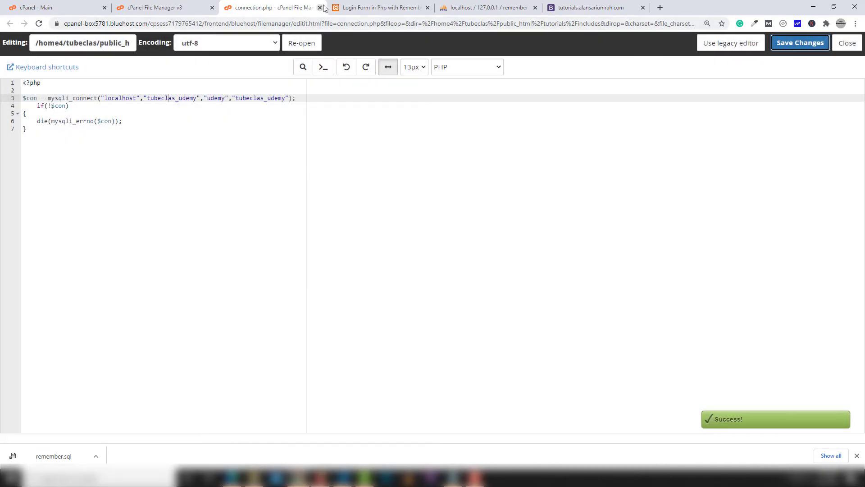
# Close the connection.php editor and open phpMyAdmin from the cPanel Databases section
pyautogui.click(320, 7)
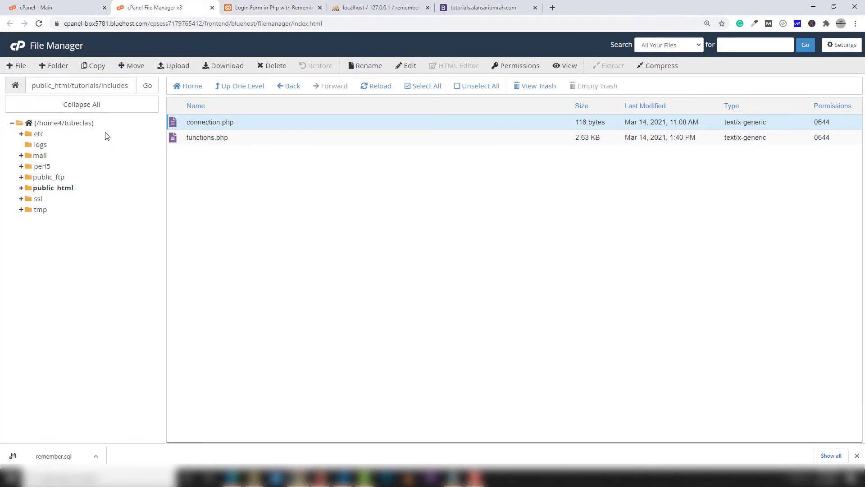
pyautogui.click(68, 8)
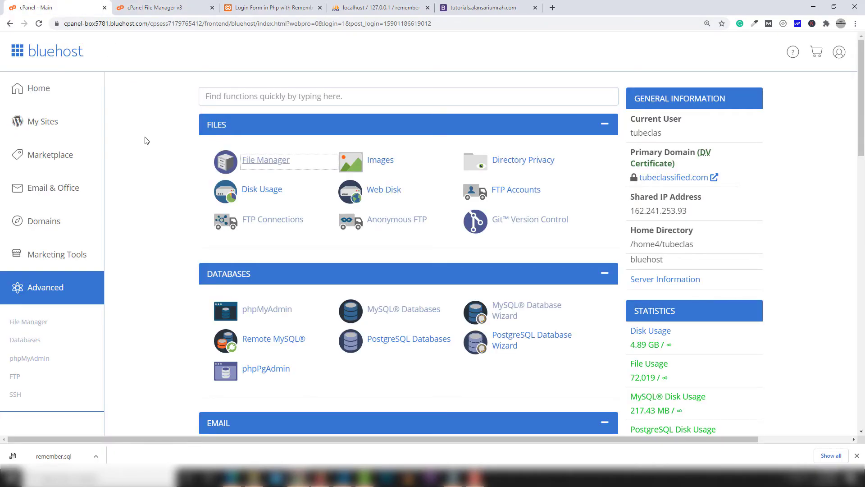
pyautogui.click(269, 311)
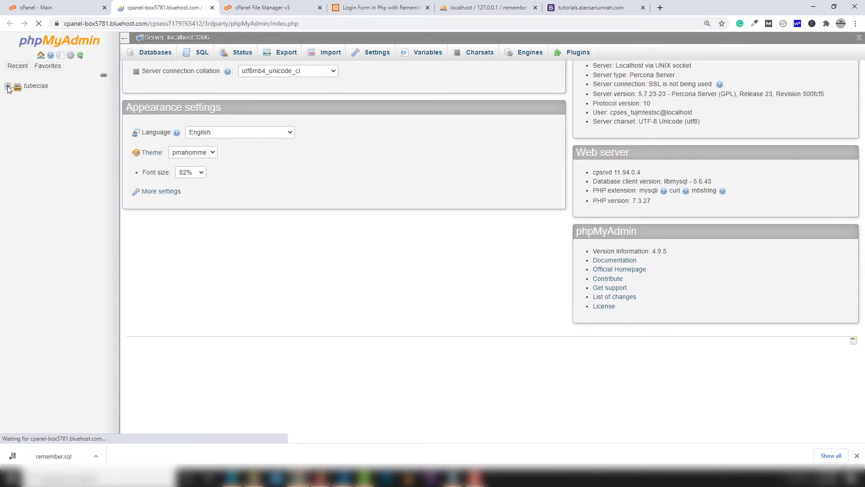
# Import remember.sql from Downloads into the hosted udemy database, then return to the live site
pyautogui.click(8, 86)
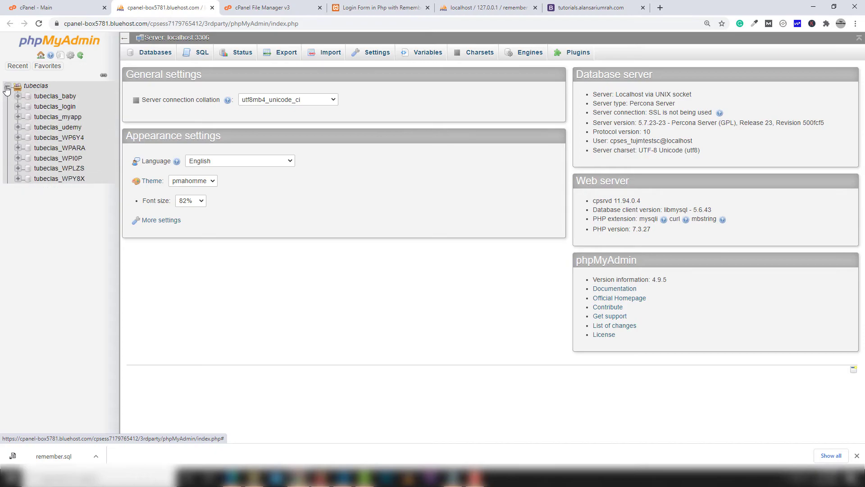
pyautogui.click(57, 128)
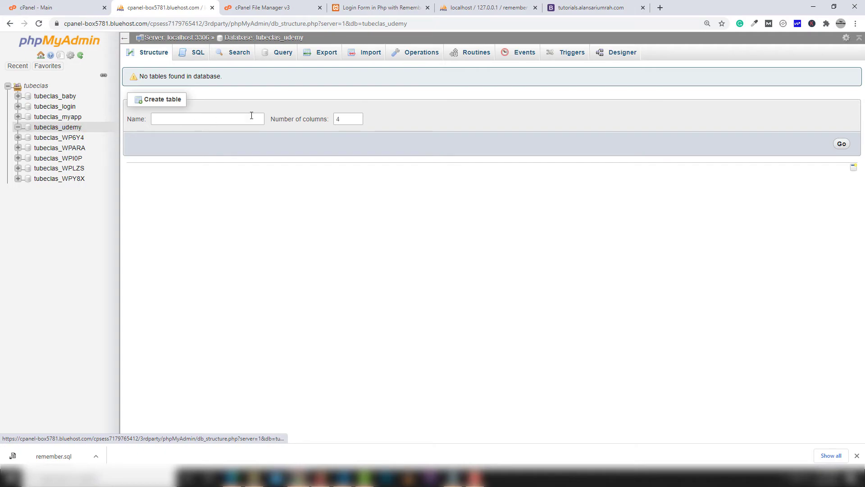
pyautogui.click(371, 55)
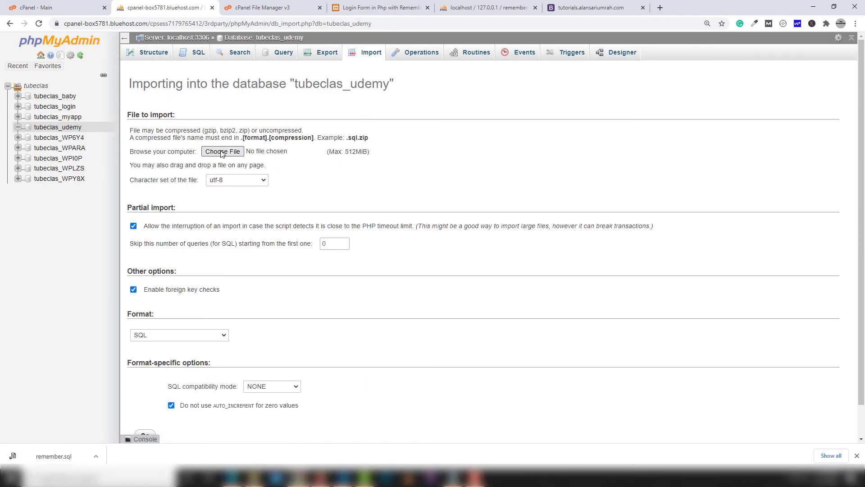
pyautogui.click(223, 151)
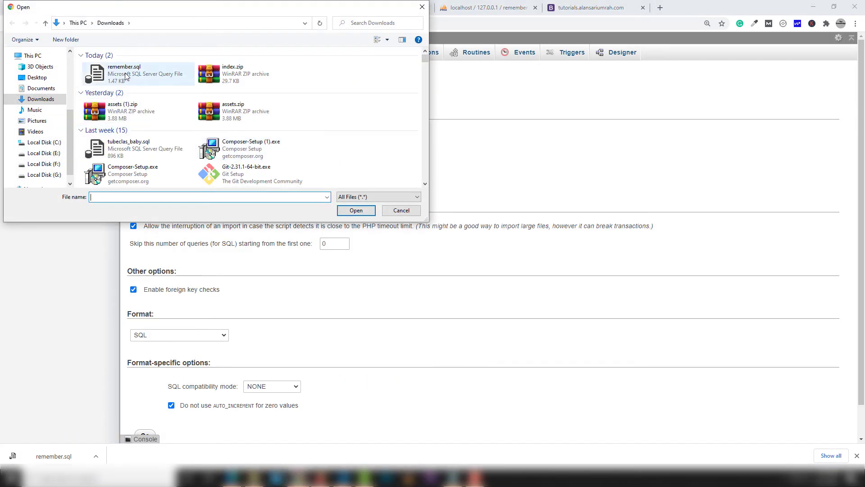
pyautogui.doubleClick(126, 75)
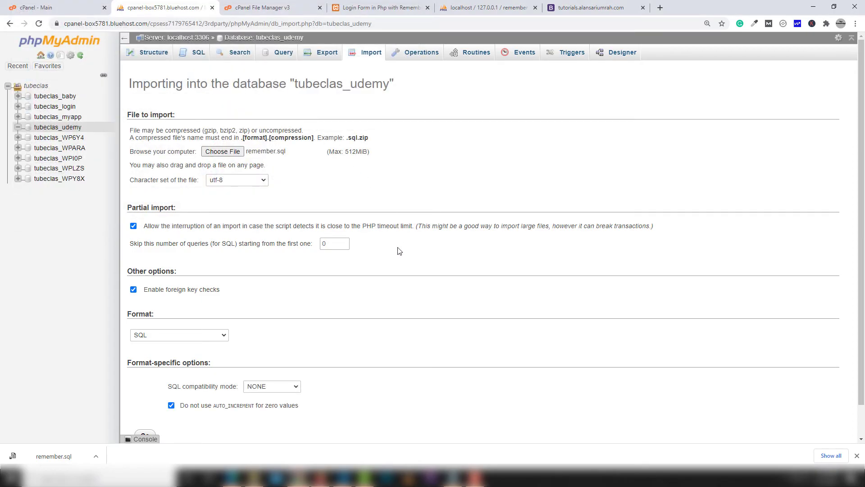
pyautogui.scroll(-1, 397, 251)
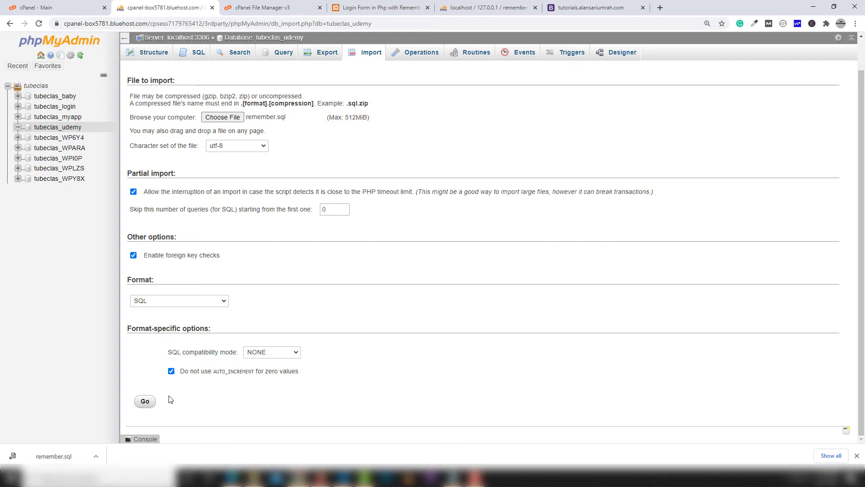
pyautogui.click(145, 403)
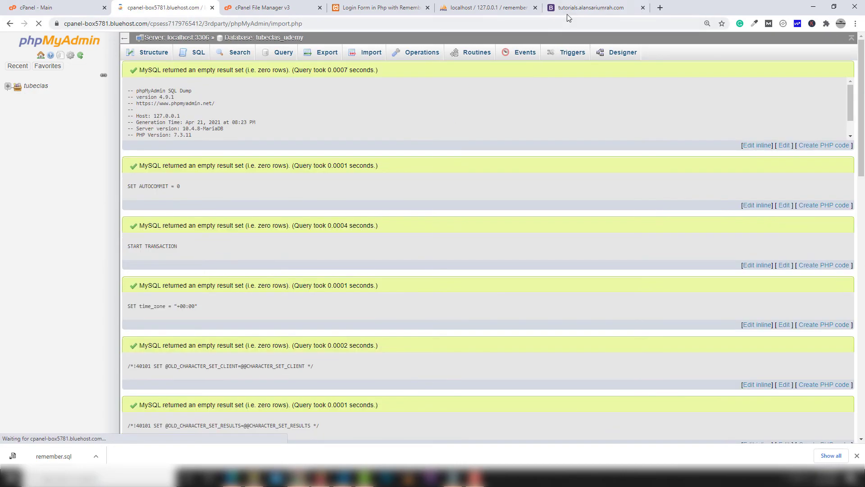
pyautogui.click(567, 9)
pyautogui.click(563, 23)
# Reload the live site and sign in with the admin test account to reach dashboard.php
pyautogui.press('Return')
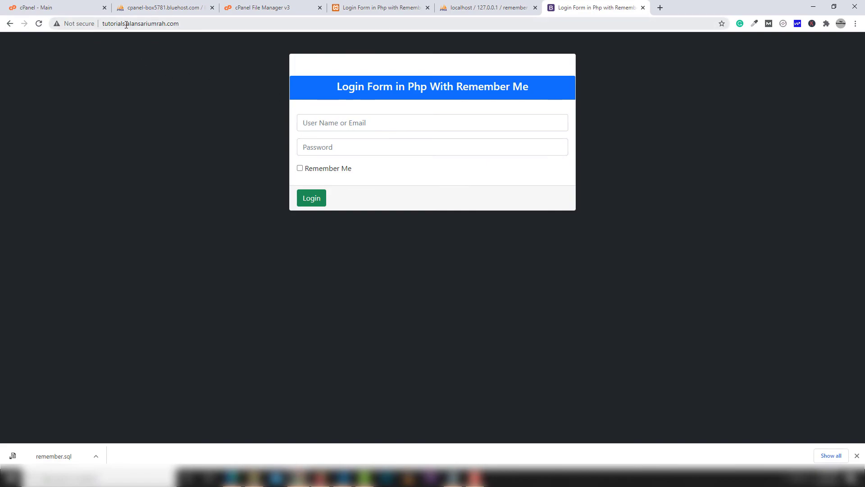
pyautogui.click(345, 119)
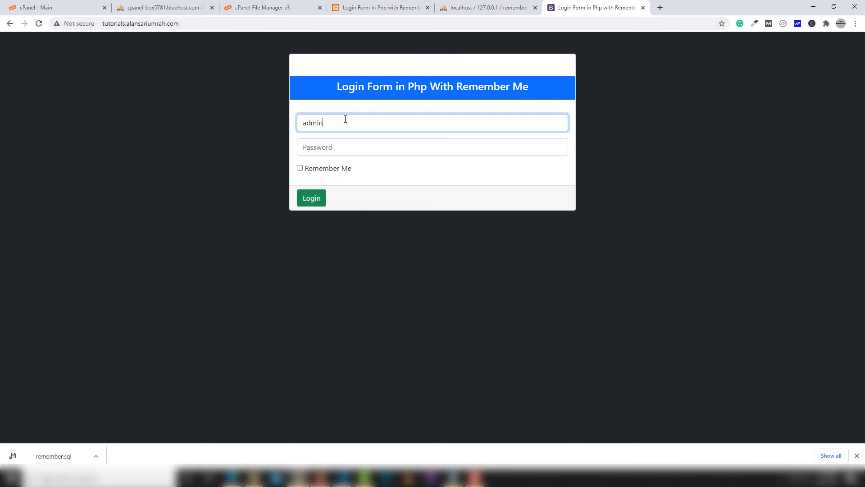
pyautogui.press('Tab')
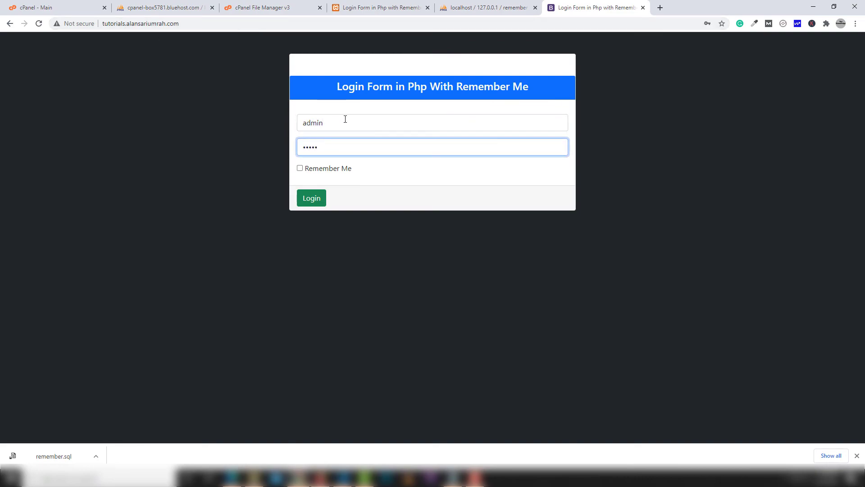
pyautogui.click(311, 199)
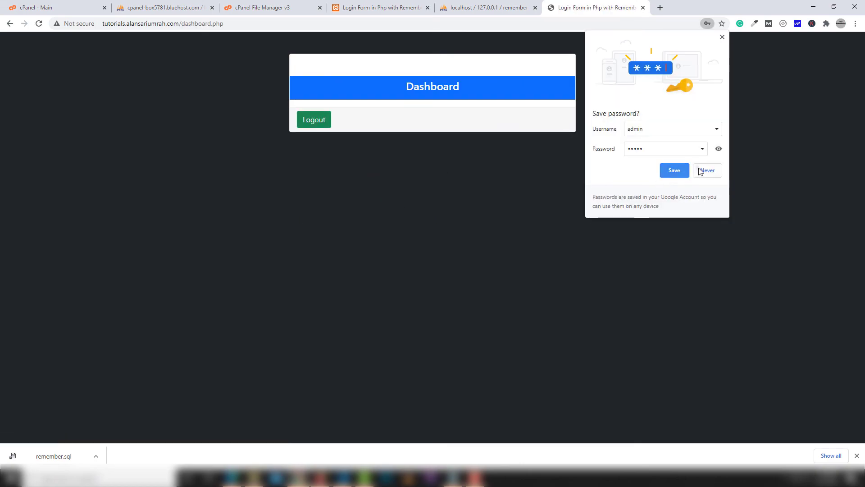
# Decline saving the password, log out, and confirm an empty login shows 'Please Fill in the Blanks'
pyautogui.click(700, 171)
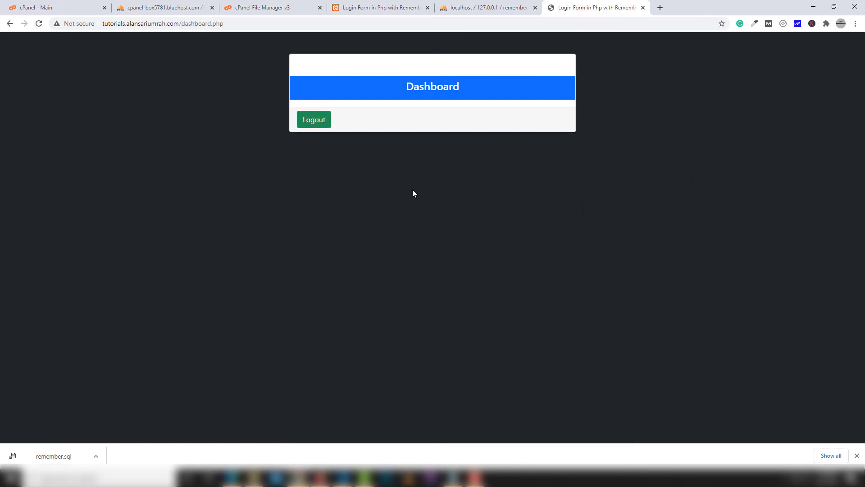
pyautogui.click(315, 124)
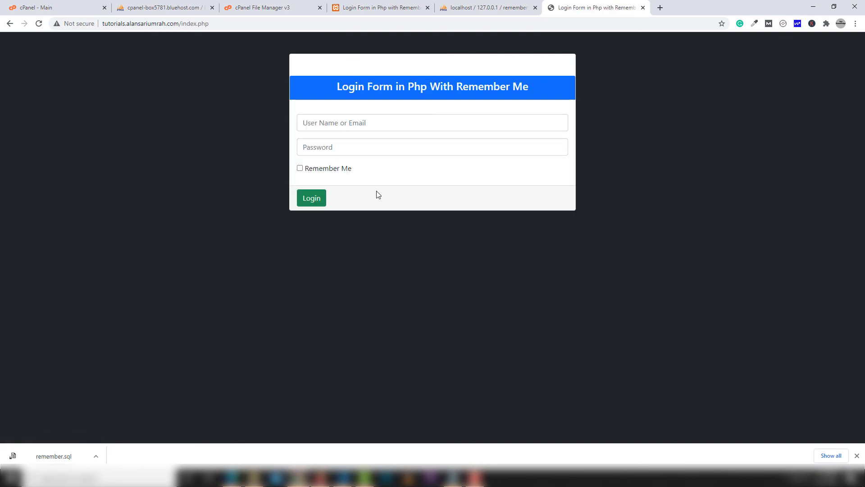
pyautogui.click(311, 198)
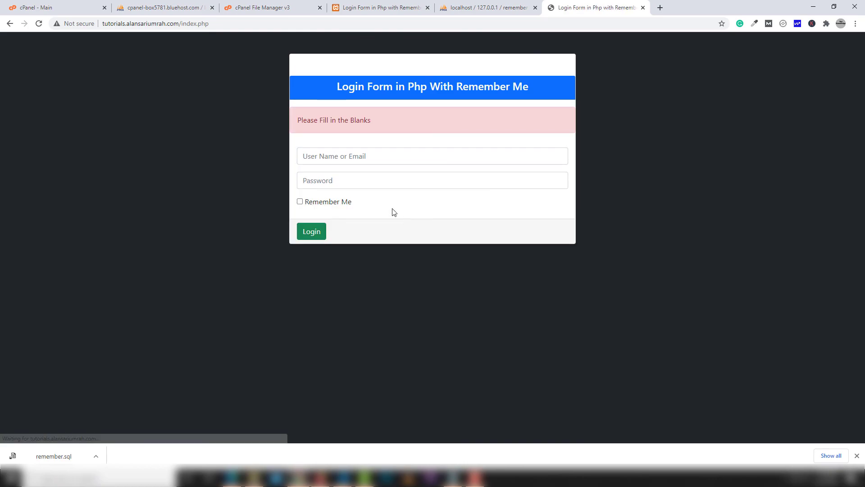